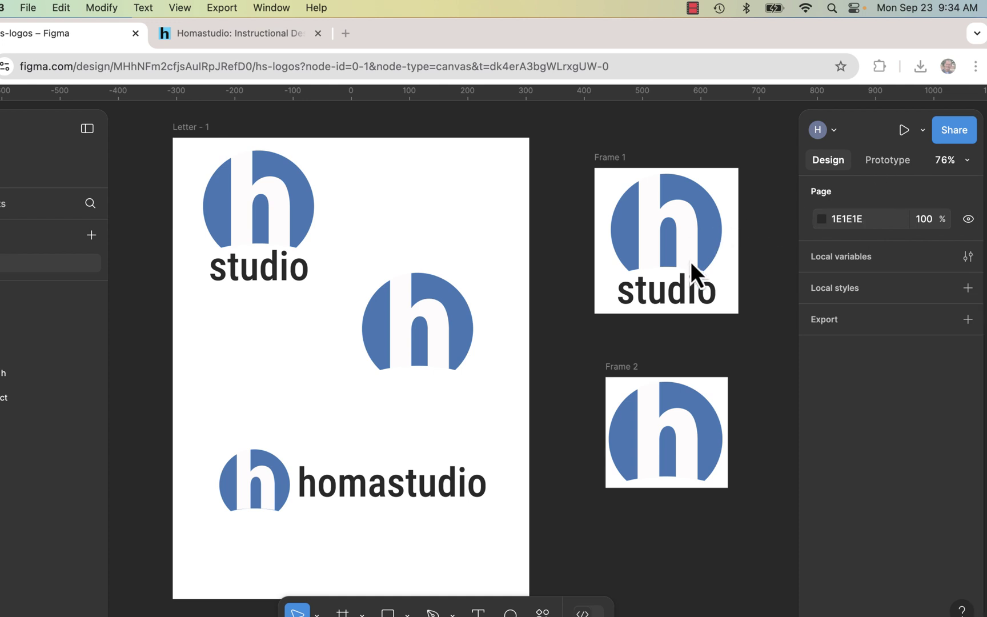
# Switch to the Homastudio website and look through its page from the footer back up to the header.
pyautogui.click(290, 44)
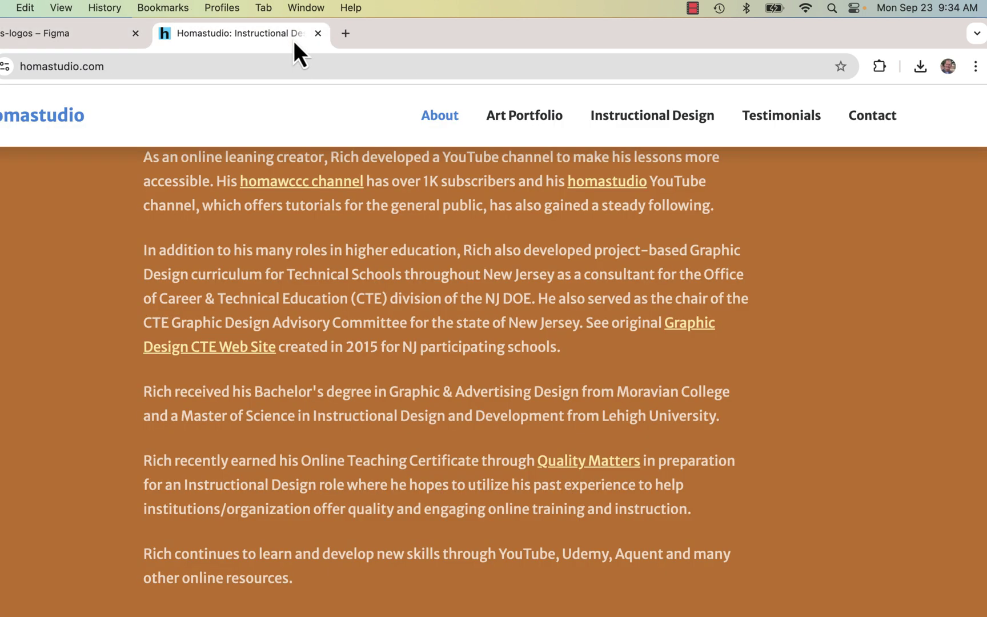
pyautogui.scroll(-15, 692, 390)
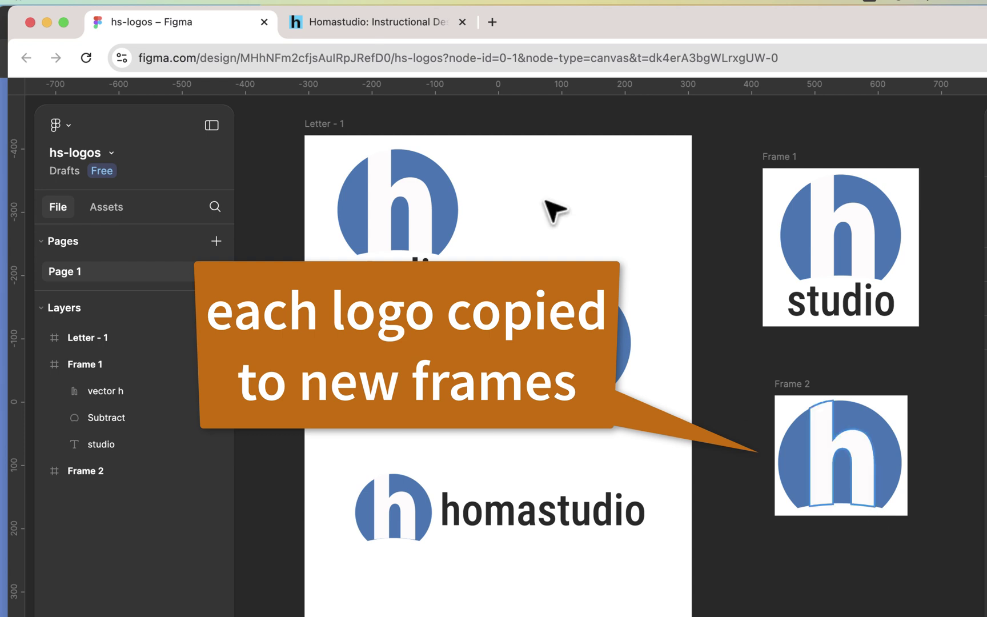
pyautogui.click(361, 27)
pyautogui.scroll(5, 626, 242)
pyautogui.scroll(10, 626, 285)
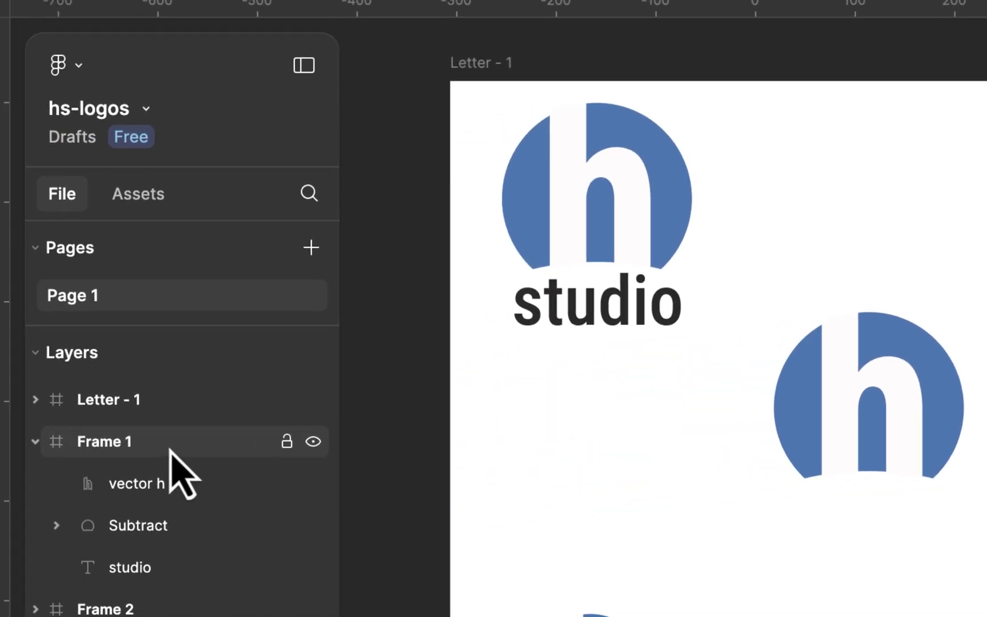
# Rename the Frame 1 layer as 3-color-logo.
pyautogui.click(171, 449)
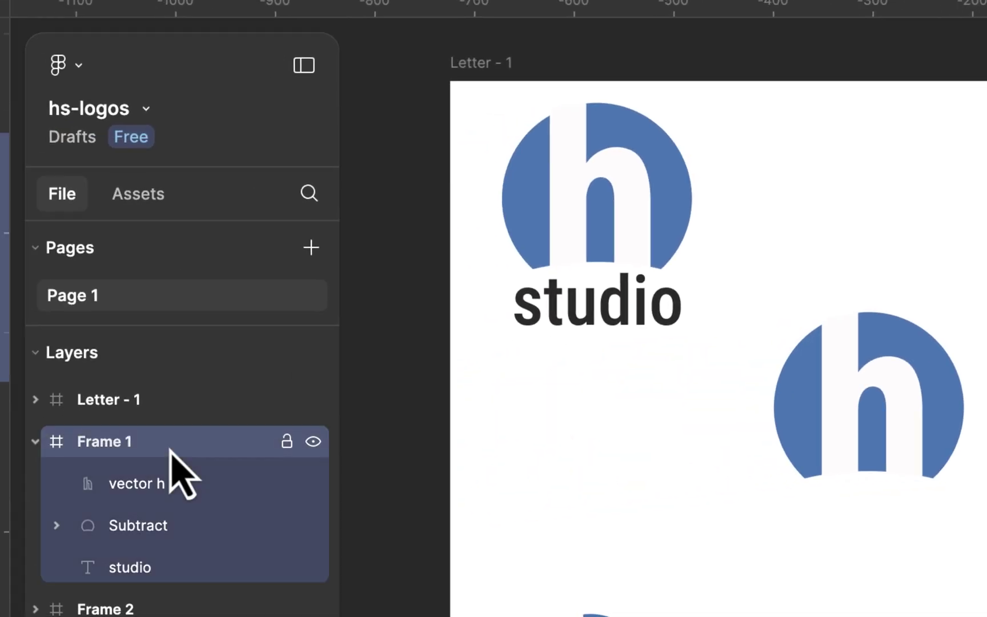
pyautogui.doubleClick(120, 449)
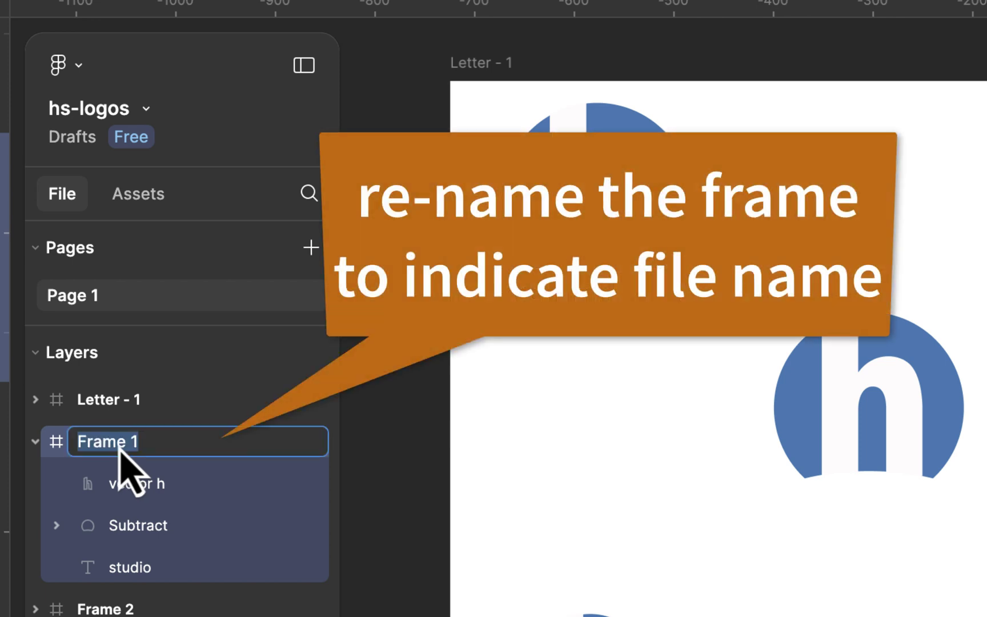
pyautogui.write('3-color-logo')
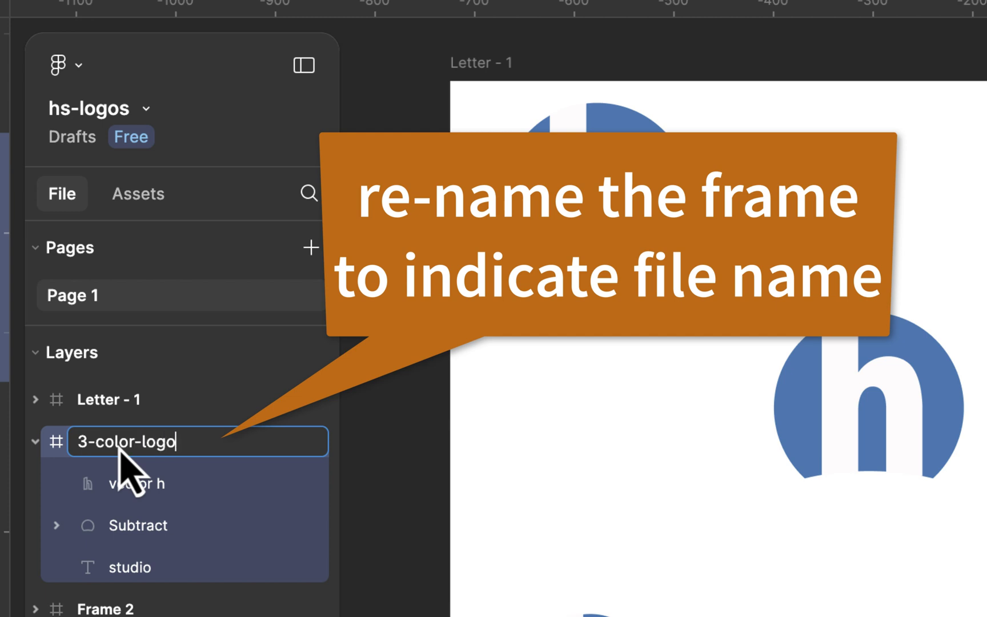
pyautogui.press('Return')
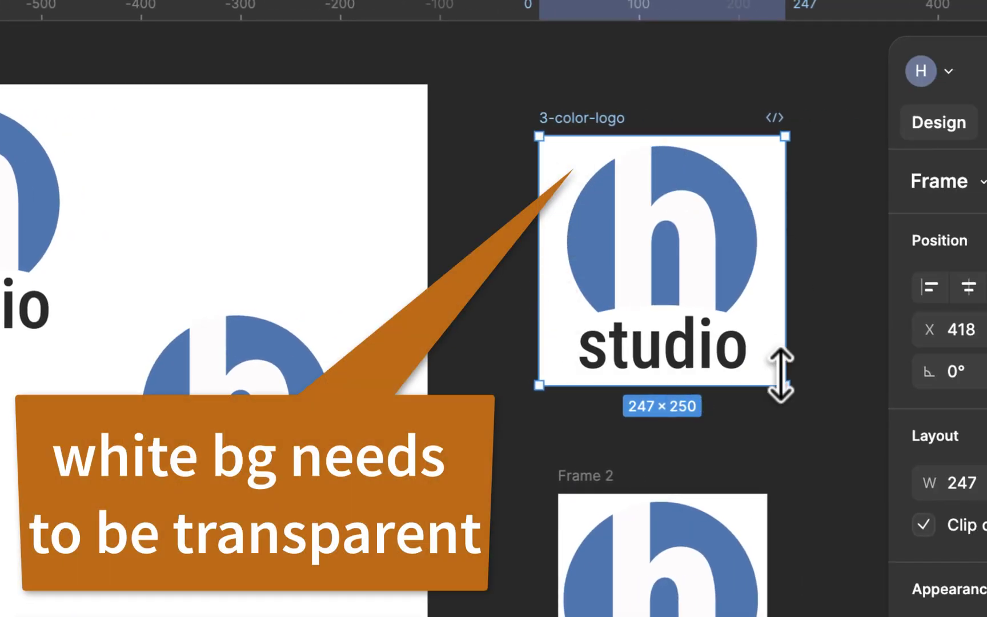
# Make the 3-color-logo frame's white background transparent by setting its fill opacity to 0%.
pyautogui.click(692, 237)
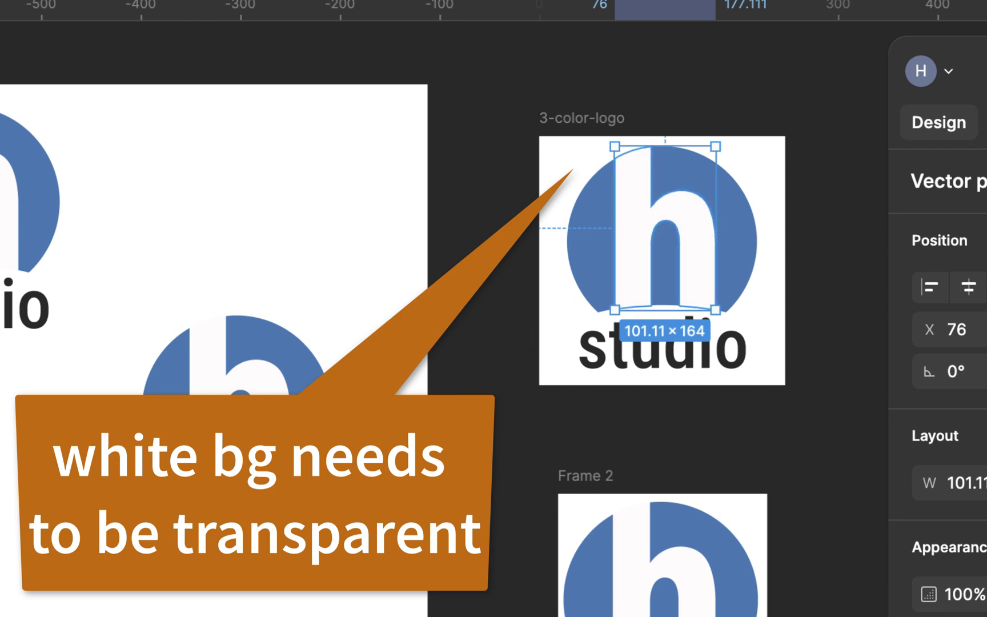
pyautogui.press('Escape')
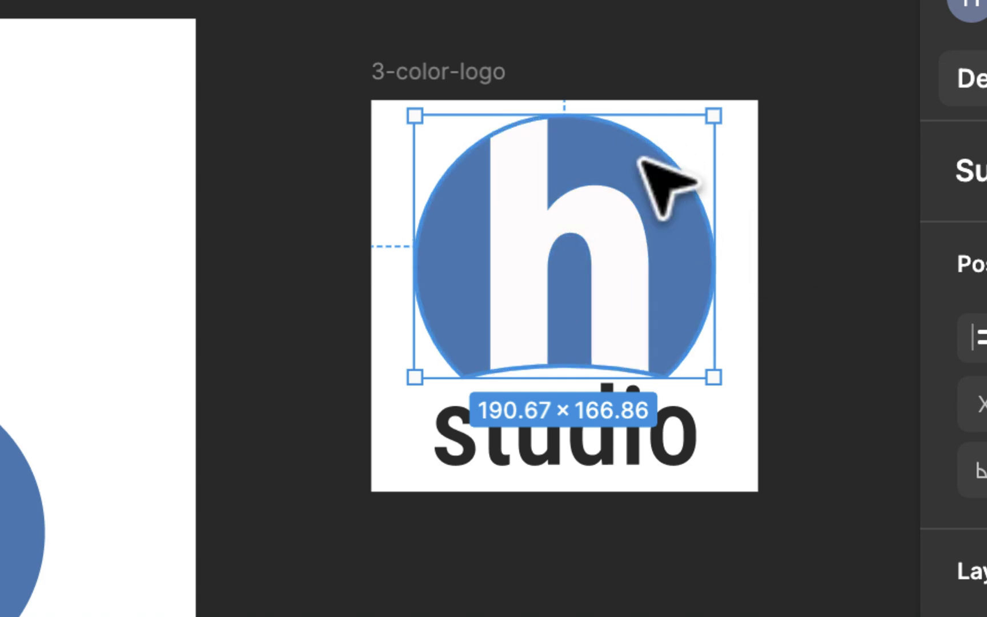
pyautogui.click(622, 216)
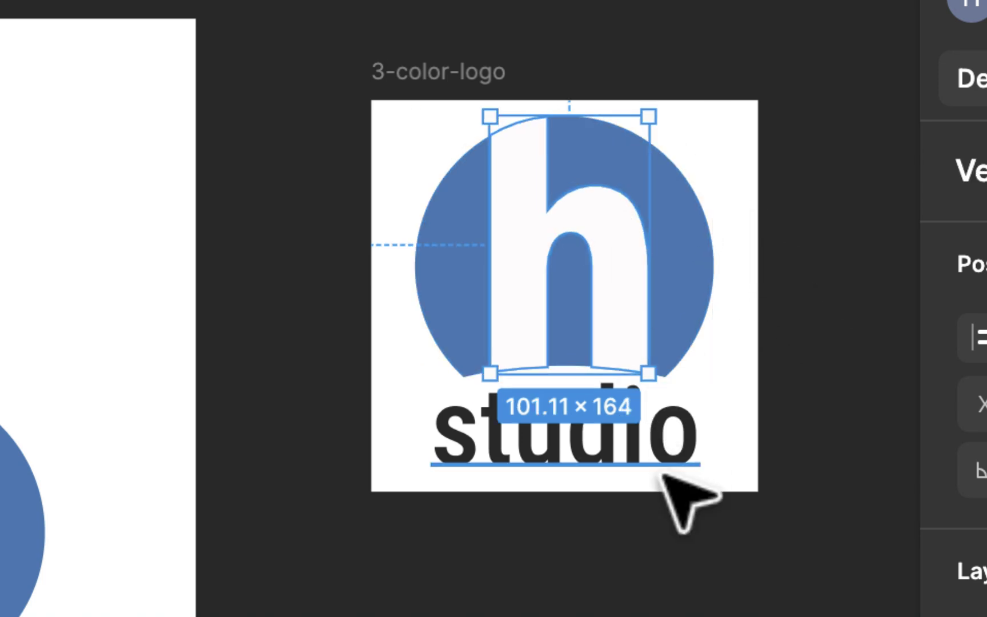
pyautogui.click(673, 455)
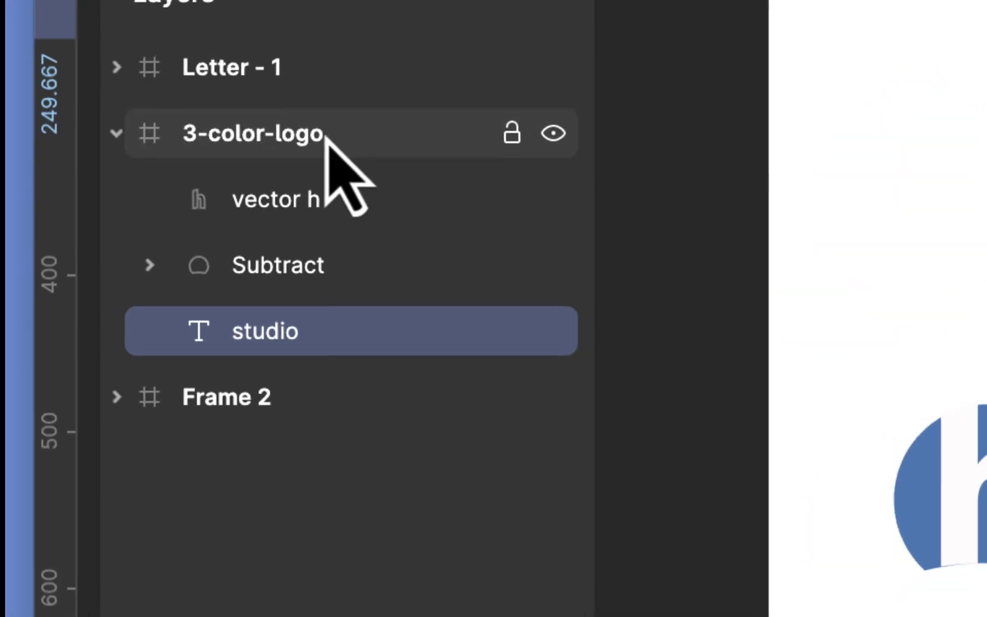
pyautogui.click(326, 137)
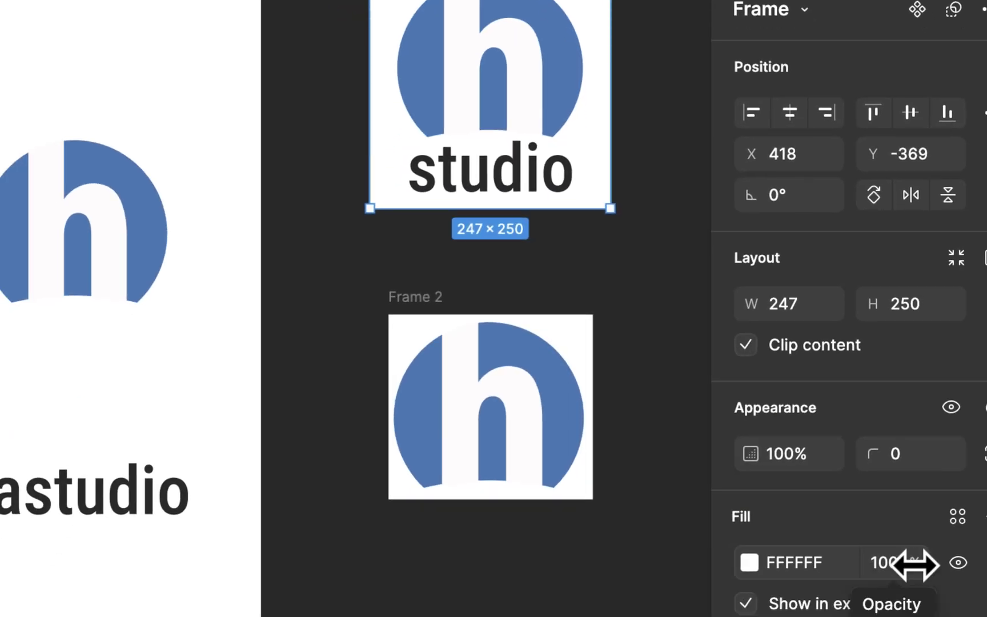
pyautogui.moveTo(914, 565); pyautogui.dragTo(500, 549)
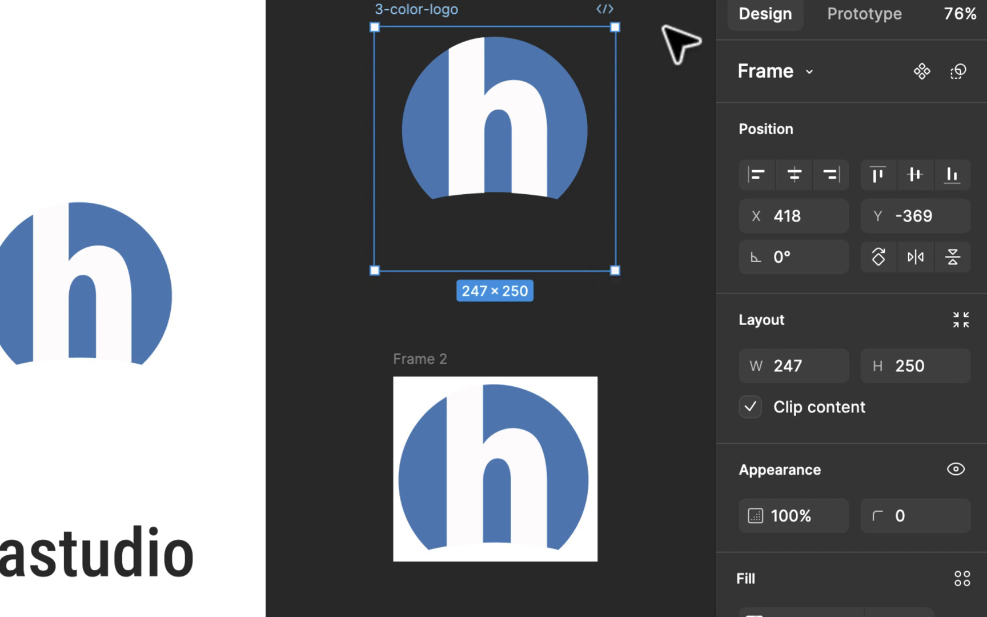
# Change the page background color to a lighter brownish gray.
pyautogui.click(680, 43)
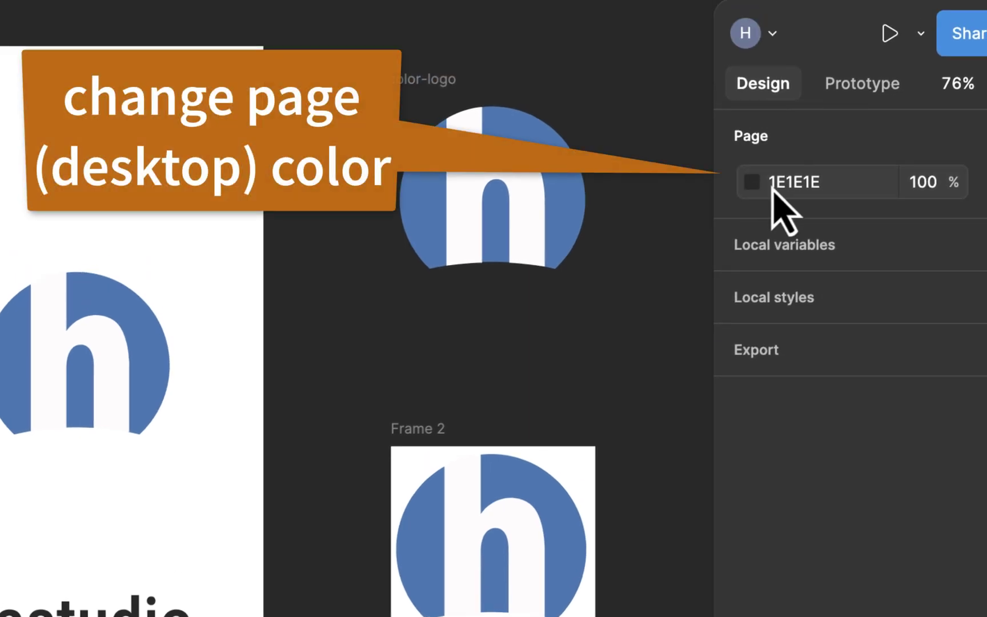
pyautogui.click(753, 182)
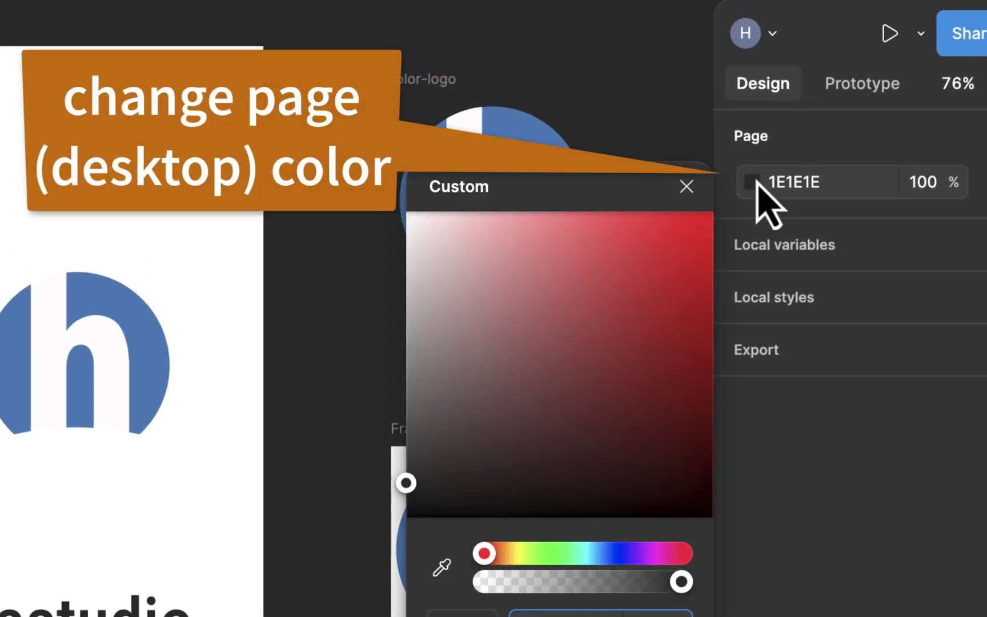
pyautogui.click(456, 394)
pyautogui.click(633, 103)
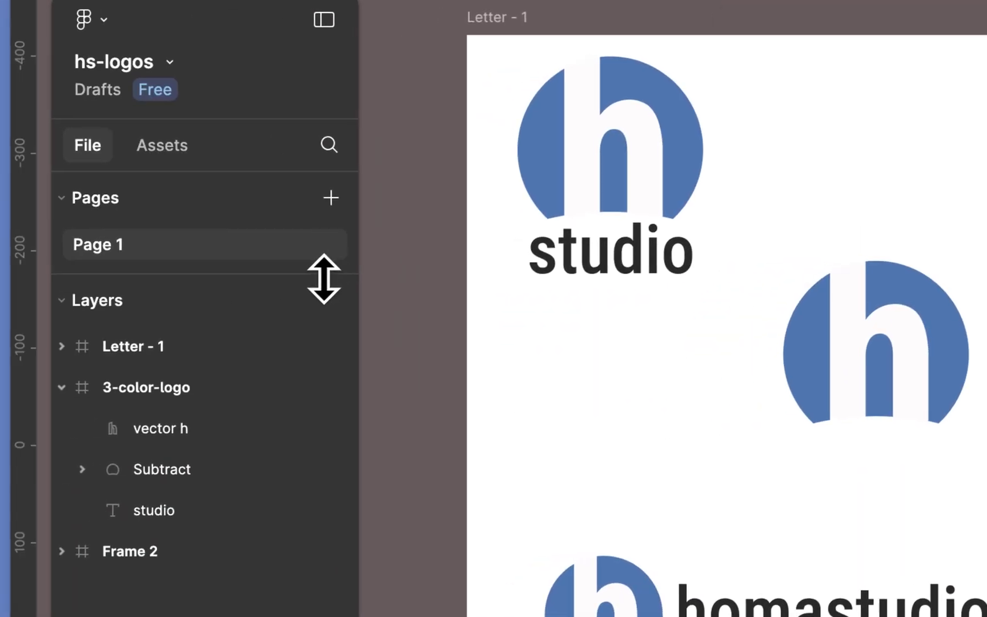
# Add an export setting to the 3-color-logo frame and expand its export preview.
pyautogui.click(211, 386)
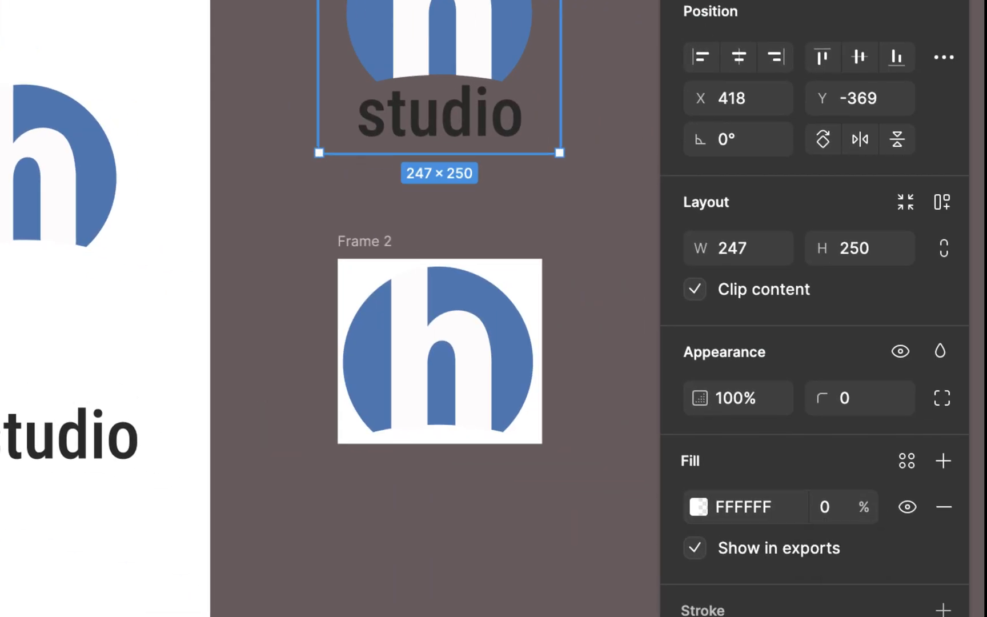
pyautogui.scroll(-6, 772, 463)
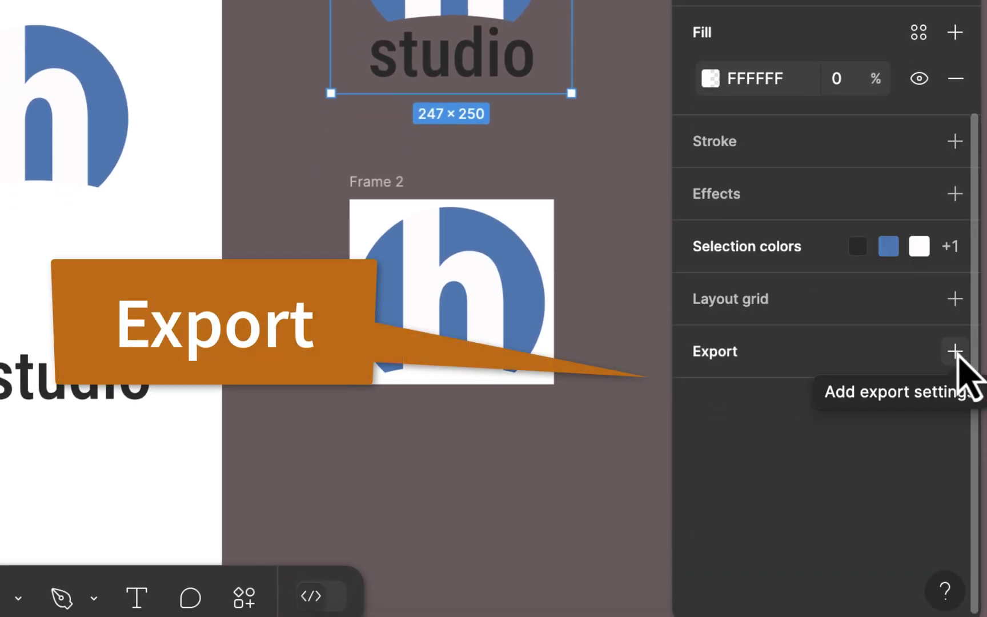
pyautogui.click(954, 352)
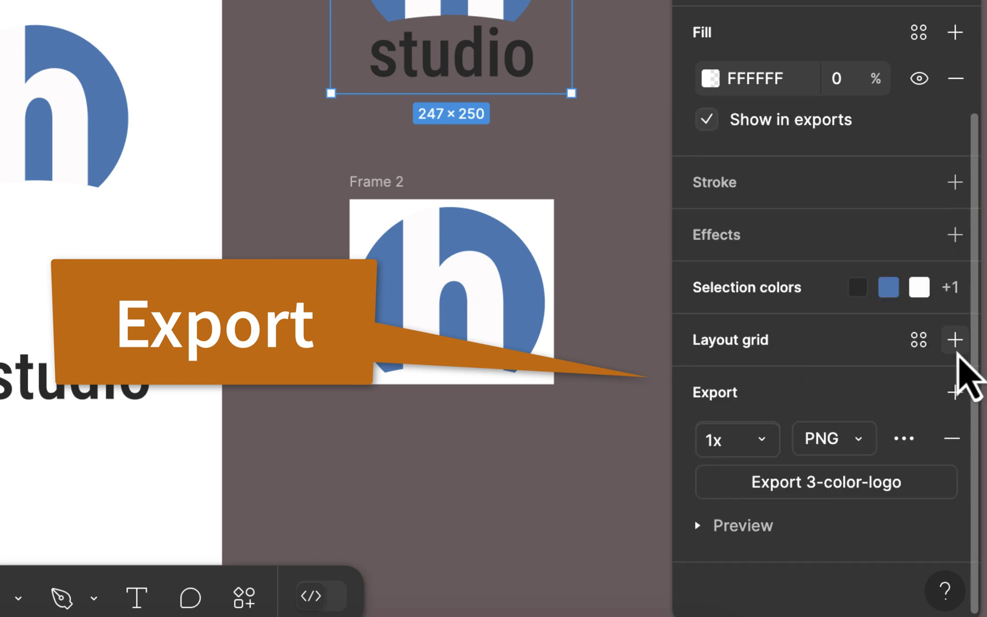
pyautogui.click(698, 526)
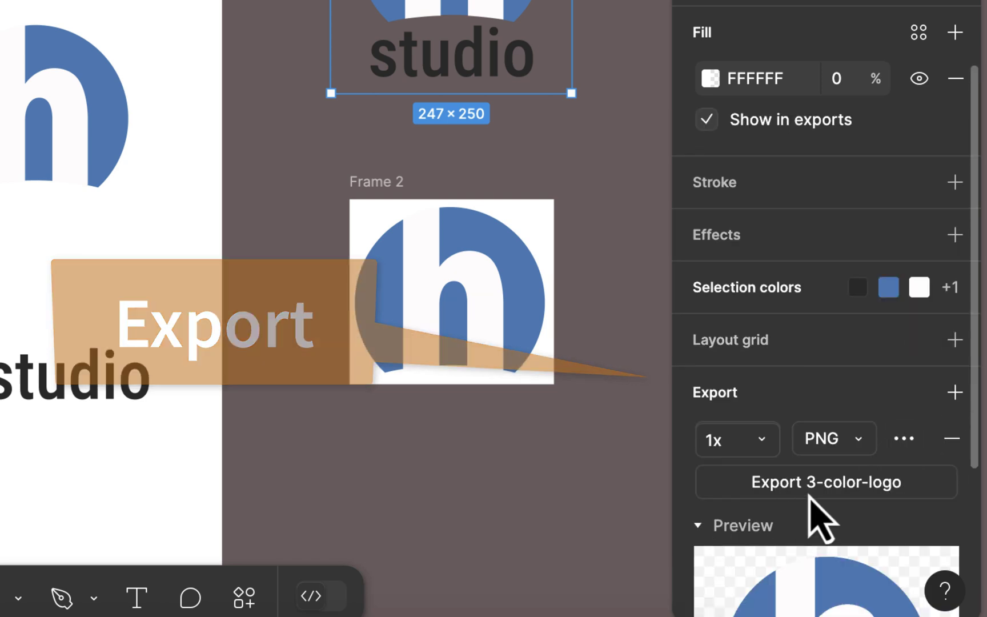
pyautogui.scroll(-5, 820, 512)
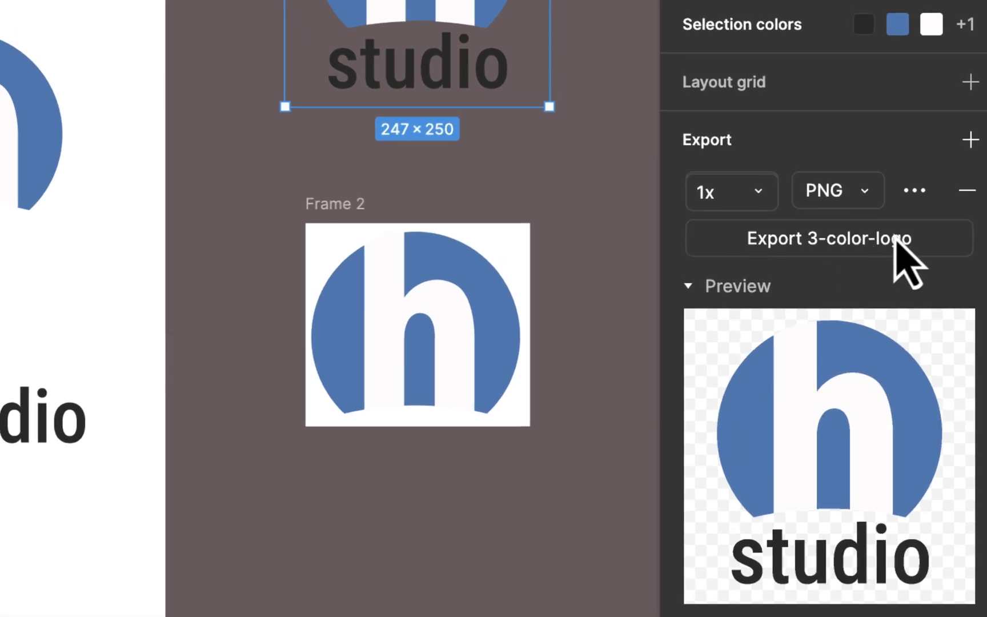
# Choose PNG as the export format and 1x as the export scale for the 3-color-logo frame.
pyautogui.click(872, 203)
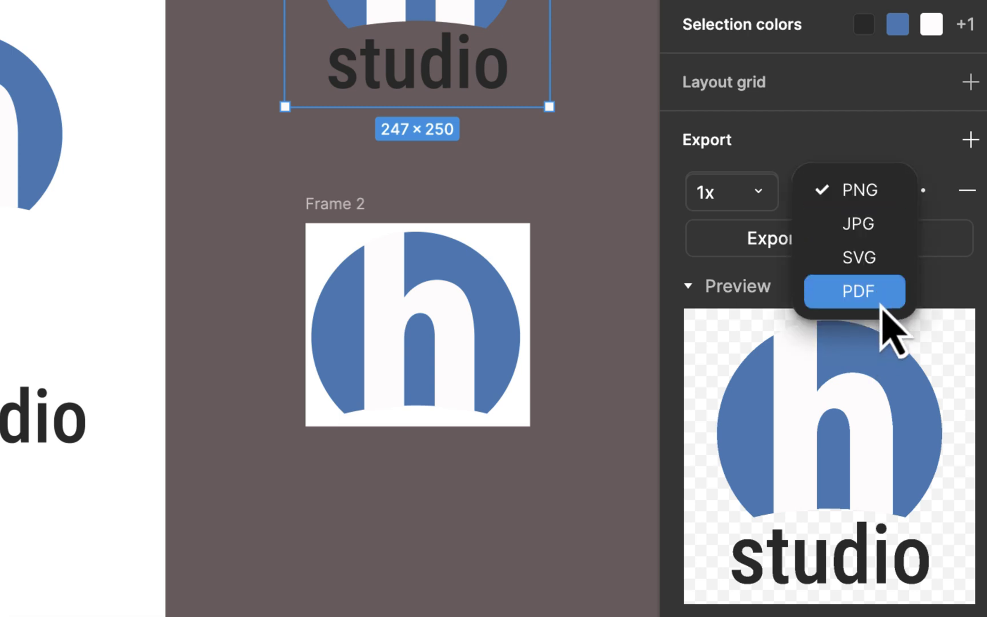
pyautogui.click(820, 197)
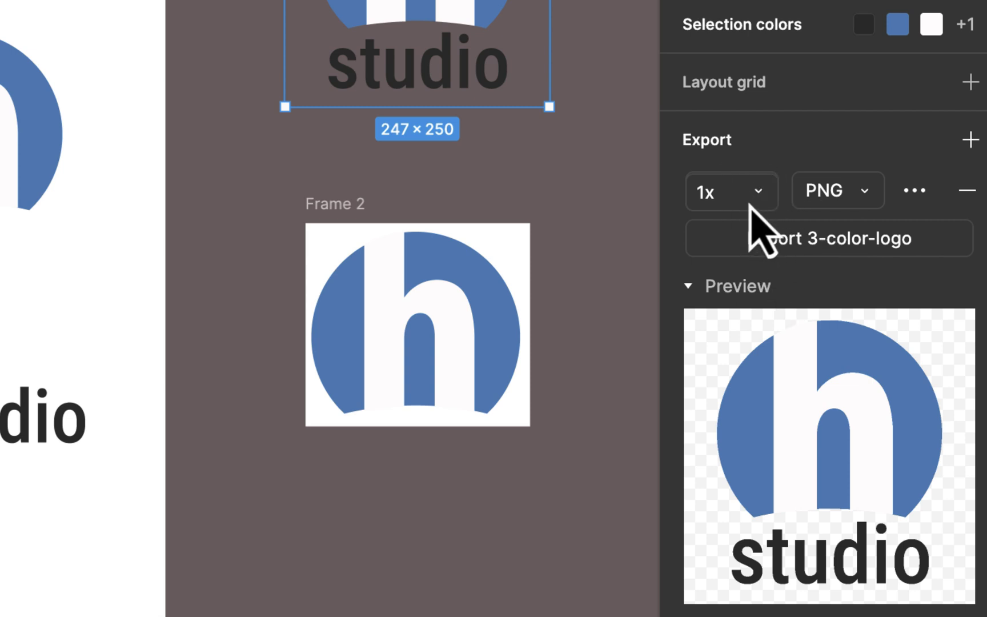
pyautogui.click(763, 203)
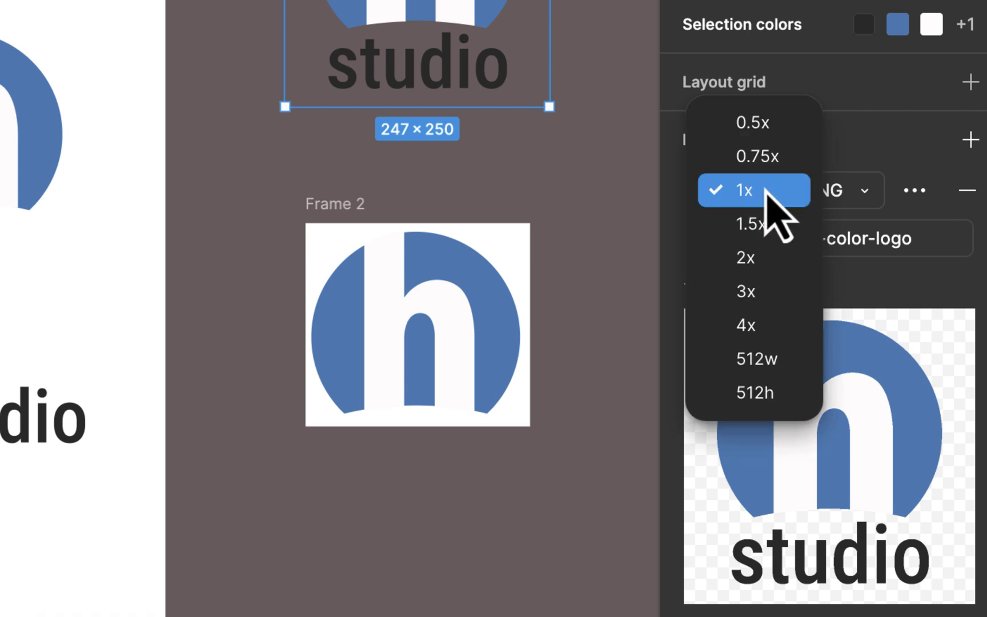
pyautogui.click(767, 193)
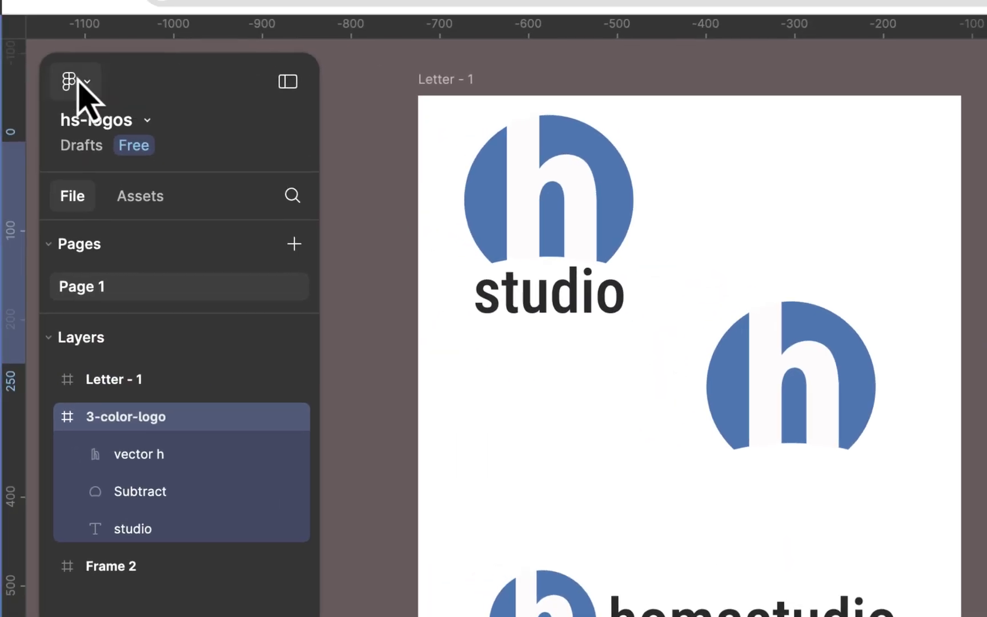
pyautogui.click(79, 82)
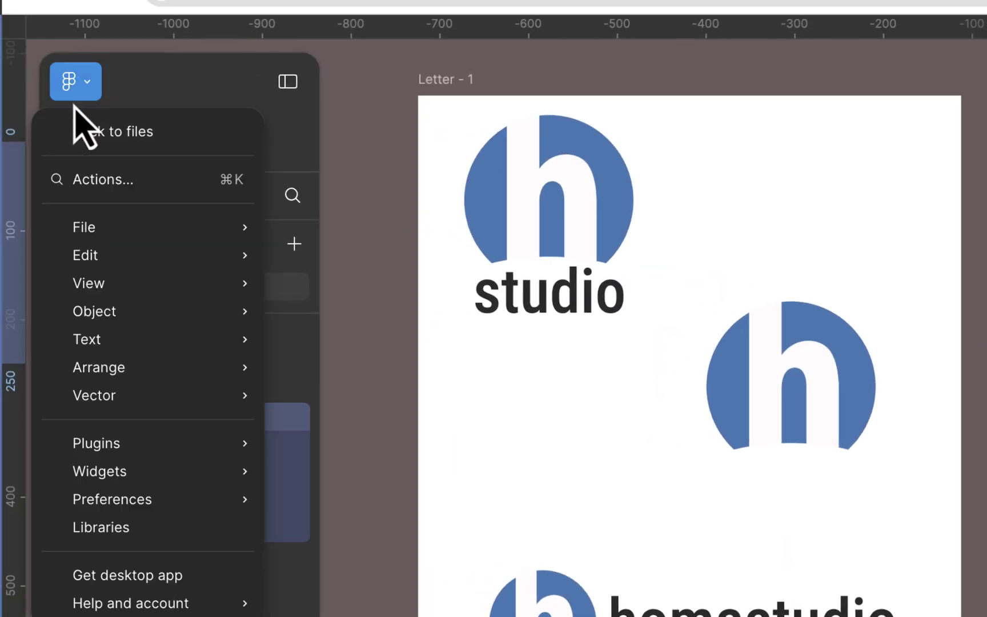
pyautogui.moveTo(94, 260)
pyautogui.moveTo(115, 227)
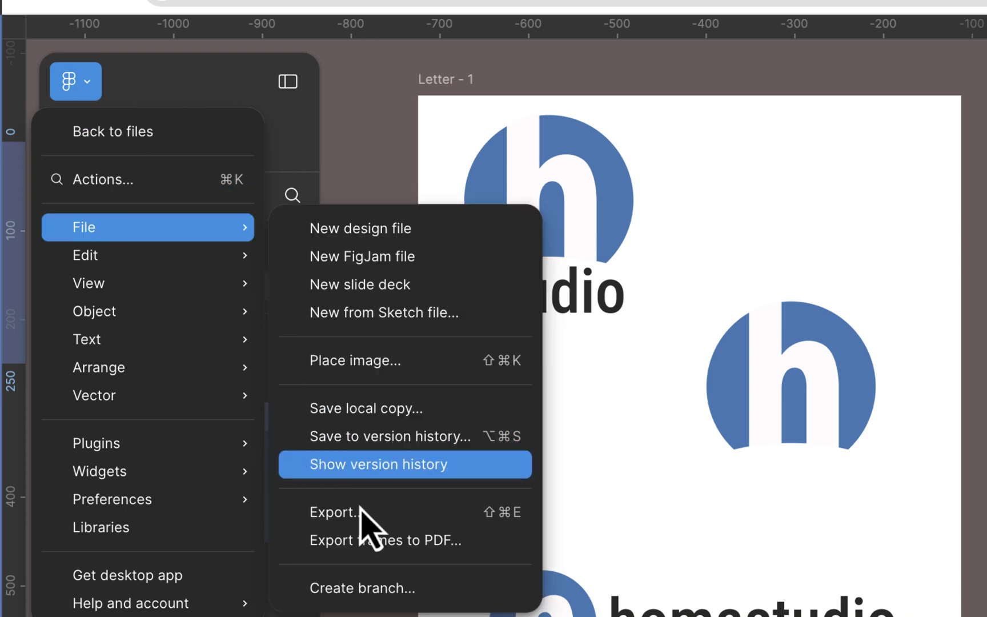
pyautogui.click(366, 523)
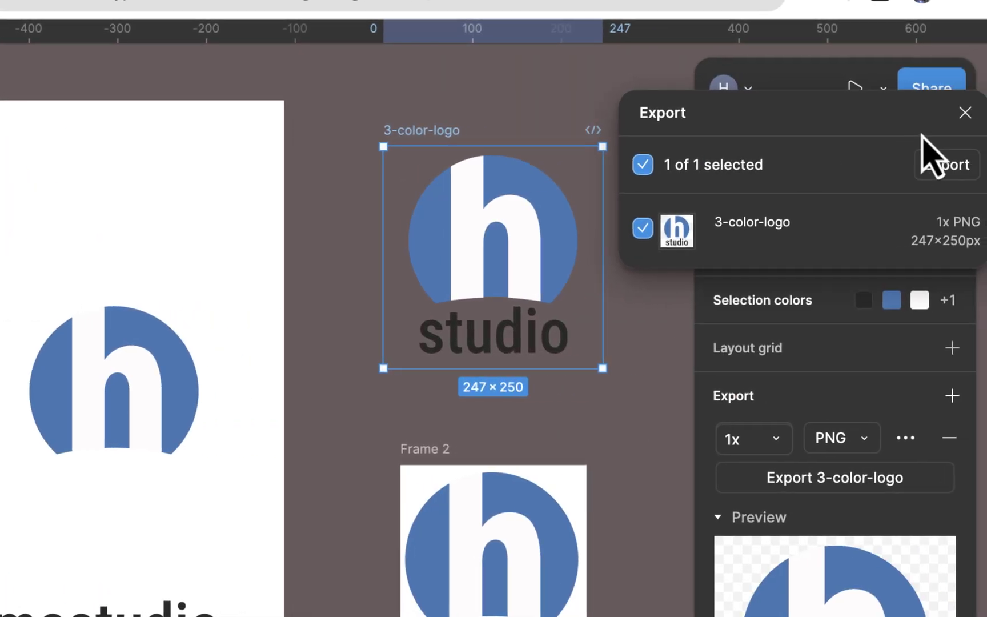
pyautogui.click(965, 113)
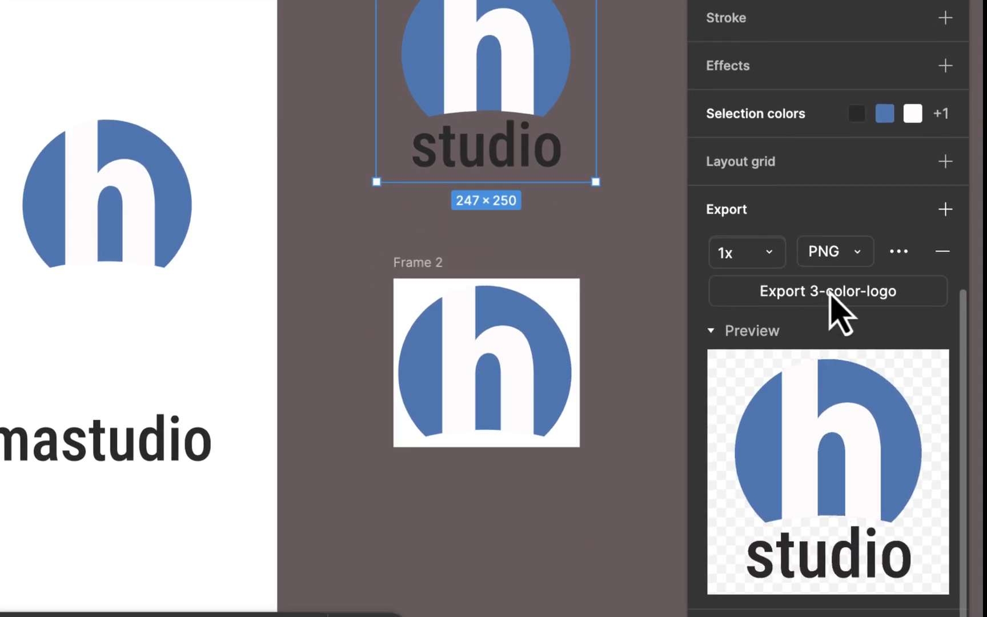
# Export the 3-color-logo frame and check the downloaded 3-color-logo.png in Preview before returning to Figma.
pyautogui.click(832, 294)
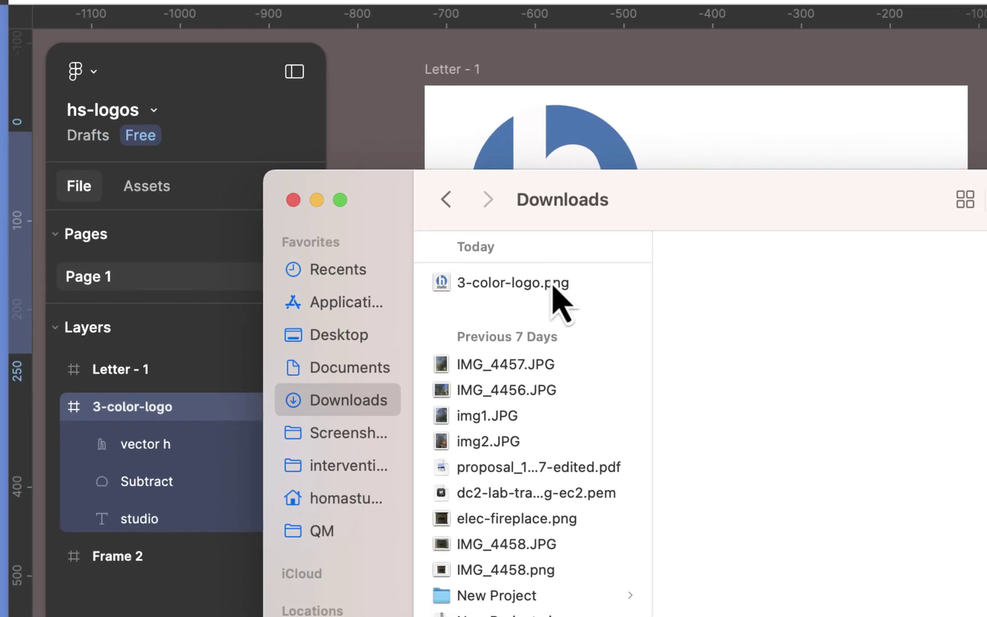
pyautogui.click(552, 285)
pyautogui.doubleClick(553, 284)
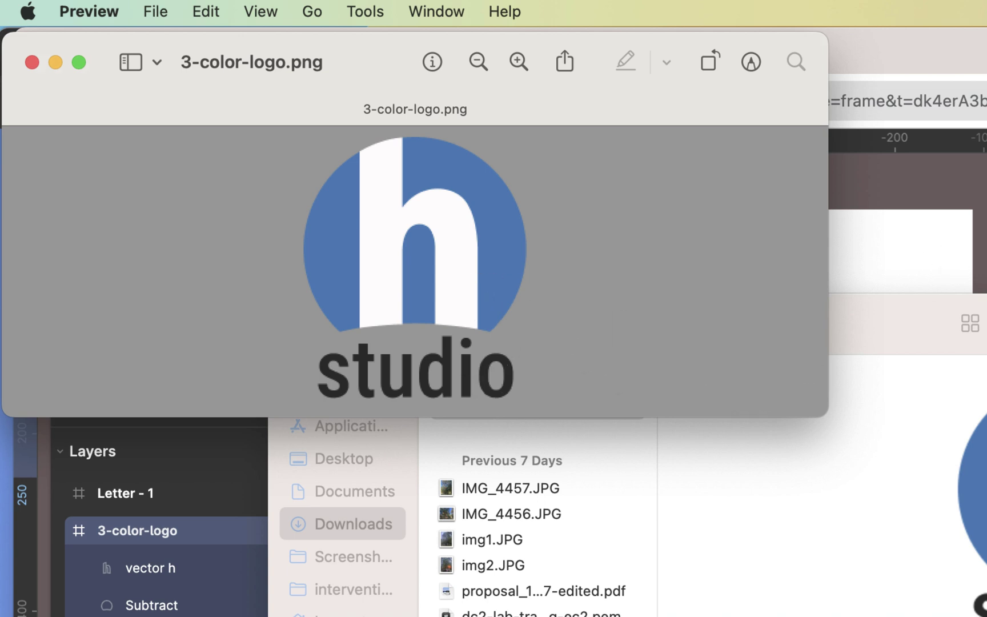
pyautogui.press('super+Tab')
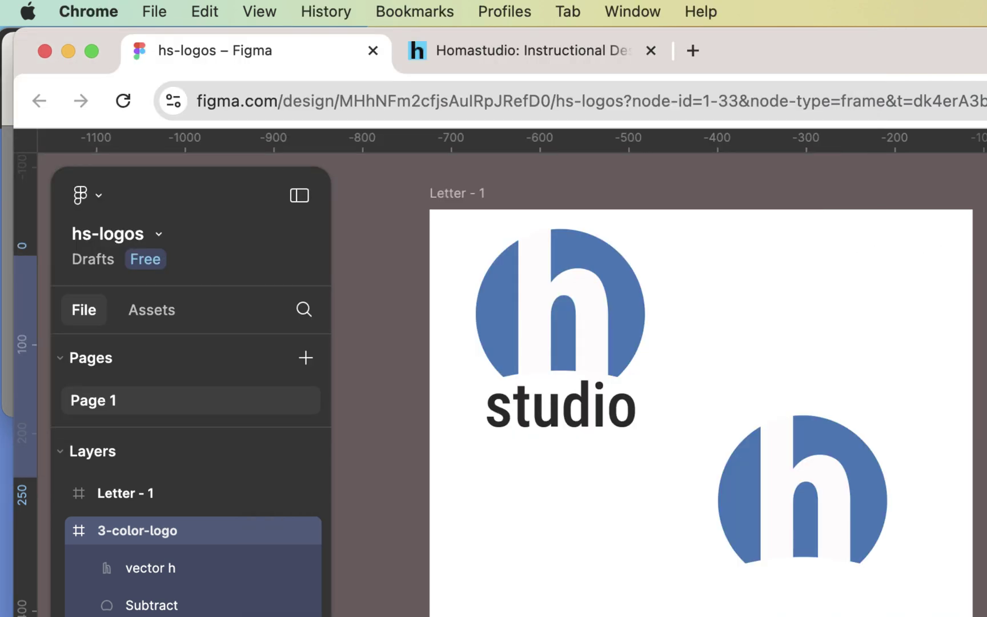